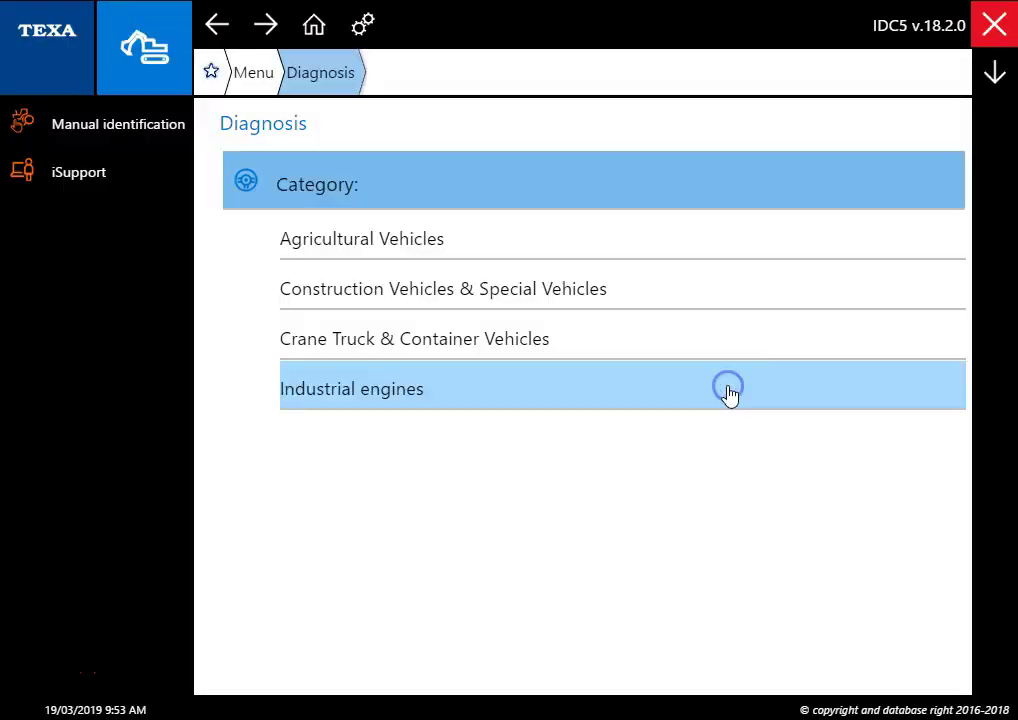
Identify the vehicle as Construction Vehicles & Special Vehicles, make JOHN DEERE CE, model Bulldozer, engine Tier 4, vehicle code Bulldozer JOHN DEERE
left_click(731, 284)
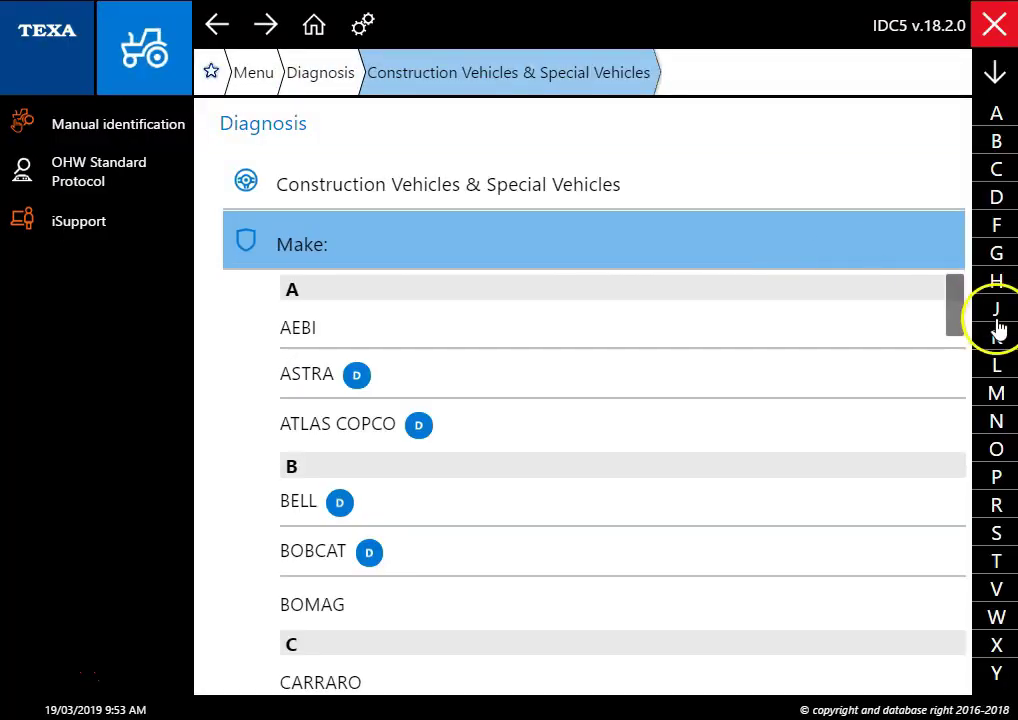
left_click(995, 314)
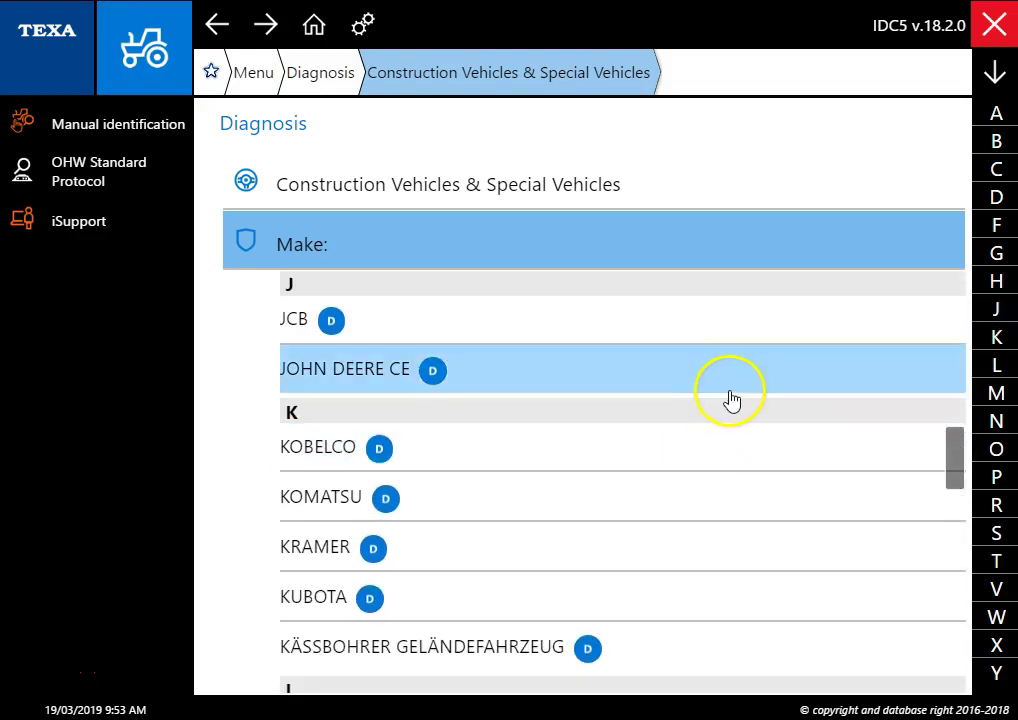
left_click(729, 390)
left_click(798, 537)
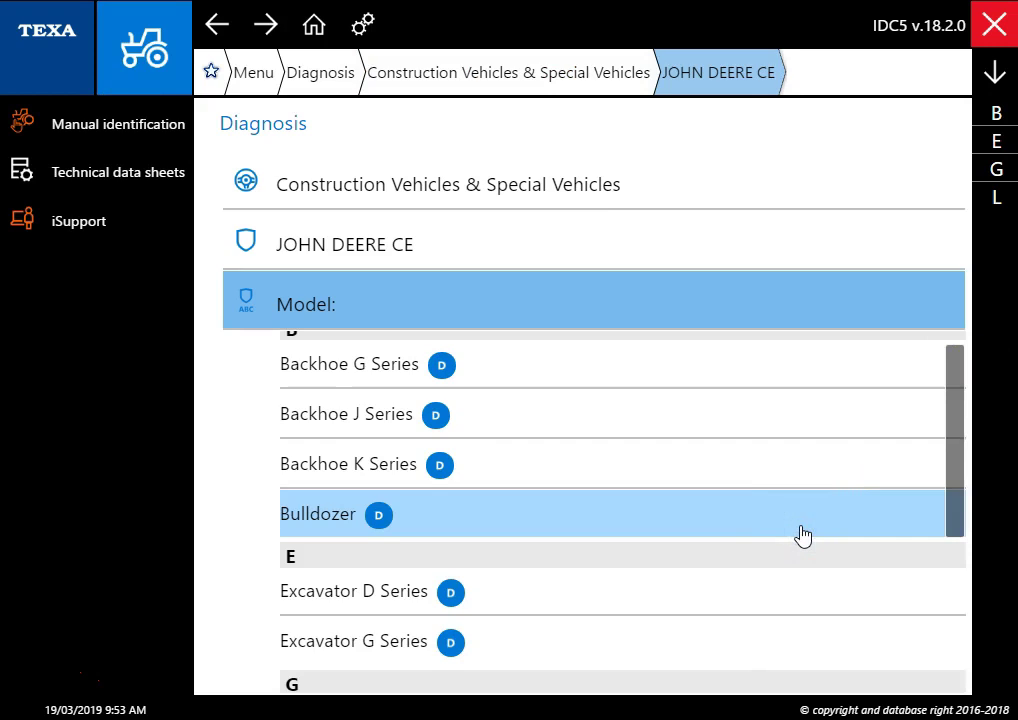
left_click(802, 535)
left_click(820, 480)
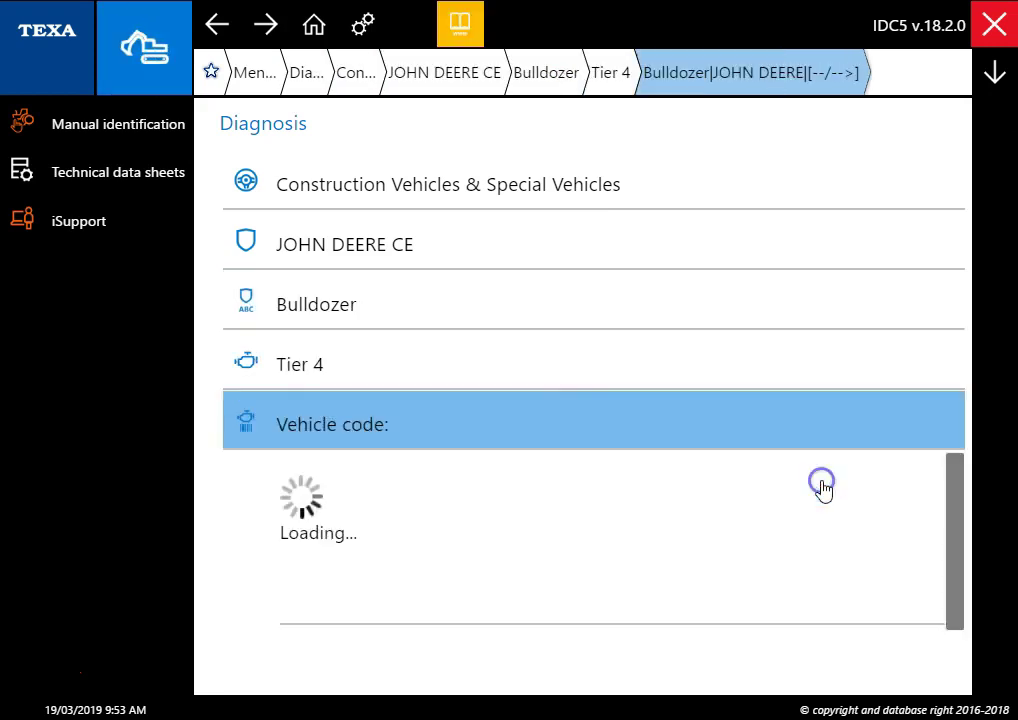
Start self-diagnosis of the Diesel injection system's ECU Engine control unit and confirm that the ignition is on
left_click(724, 572)
left_click(815, 625)
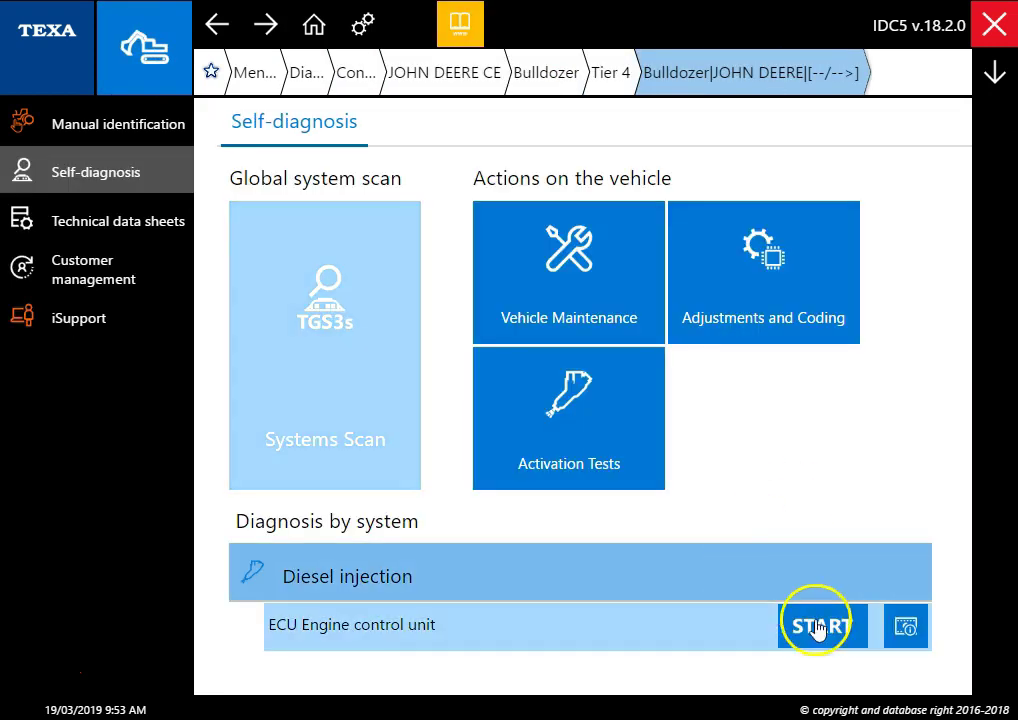
left_click(485, 482)
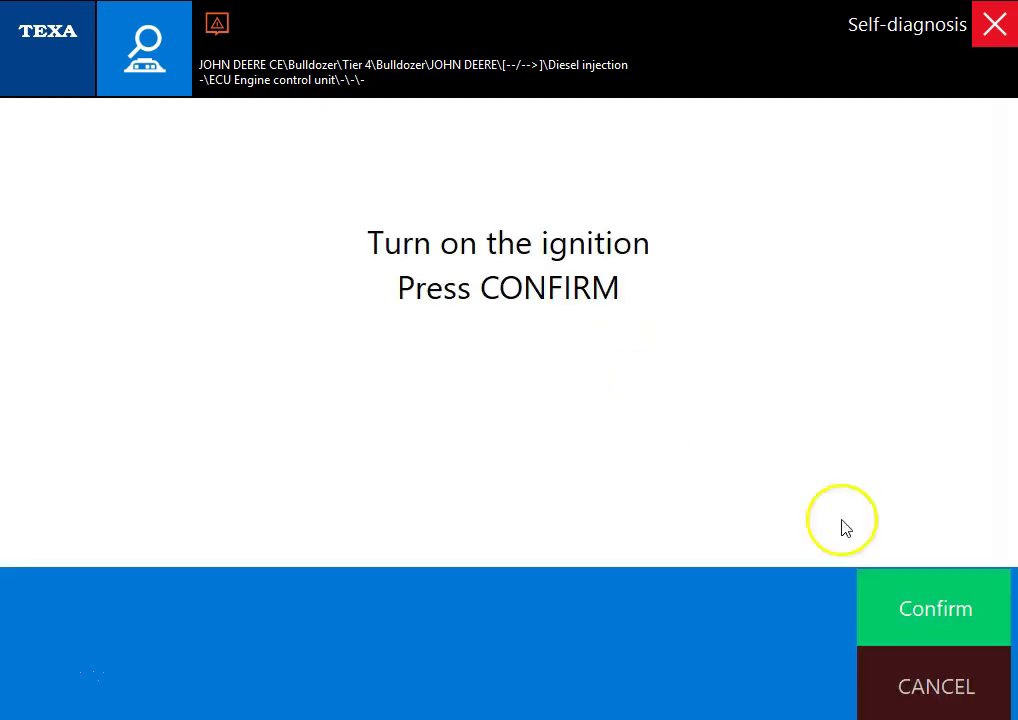
left_click(884, 582)
left_click(636, 429)
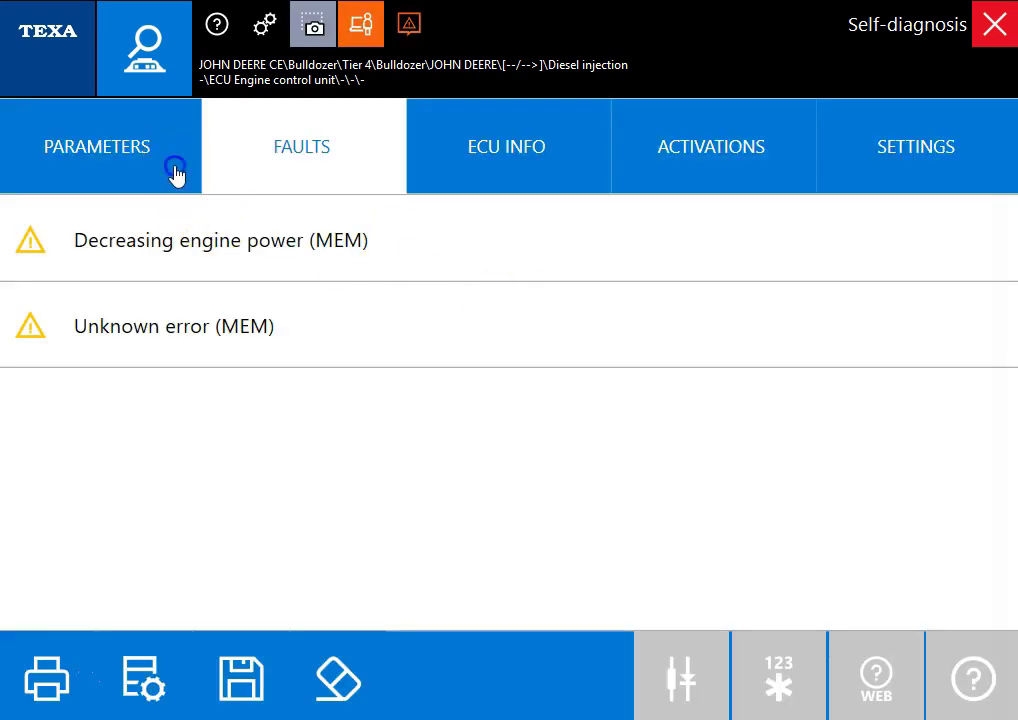
Review the engine parameters through the end of the list and their dashboards through the exhaust aftertreatment diagram on page 3
left_click(175, 172)
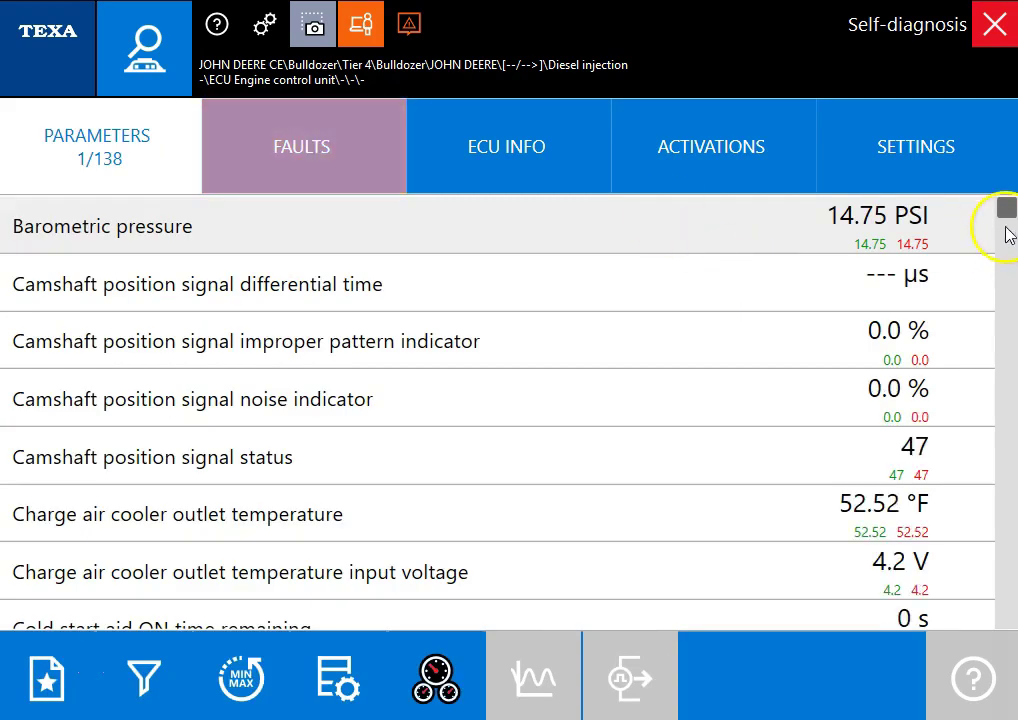
left_click_drag(1006, 212, 1008, 616)
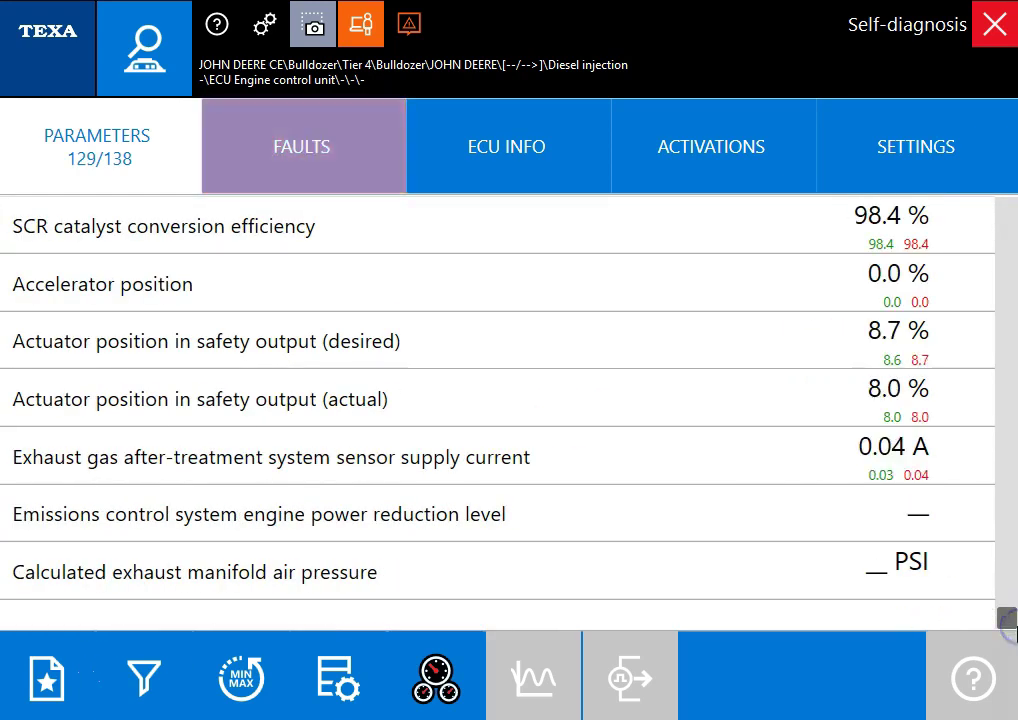
left_click(444, 668)
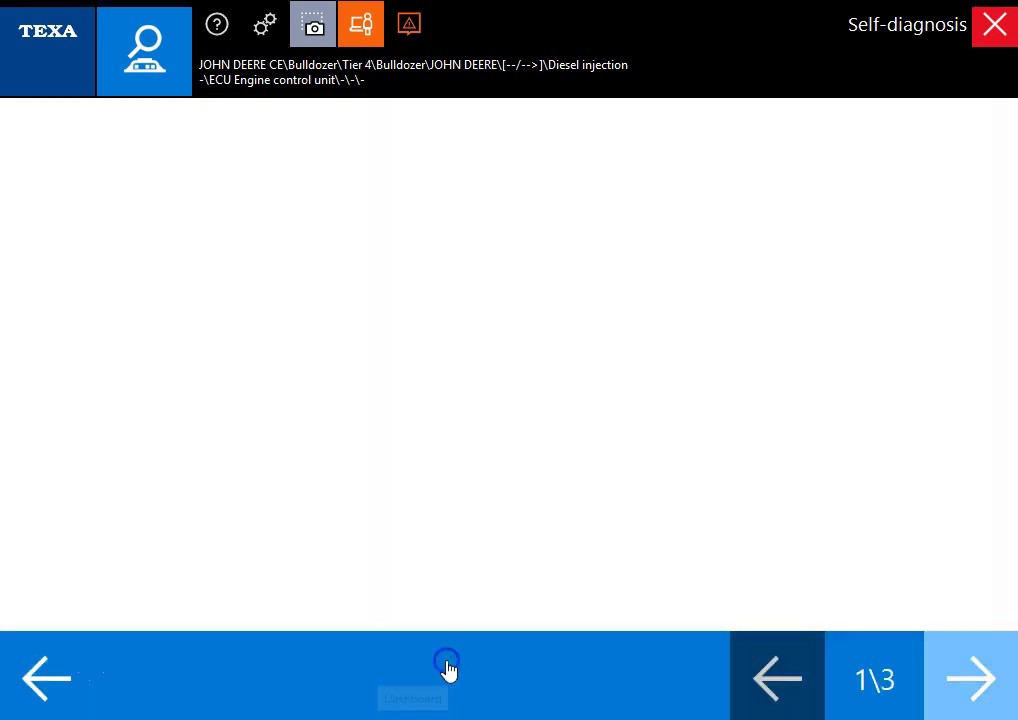
left_click(975, 662)
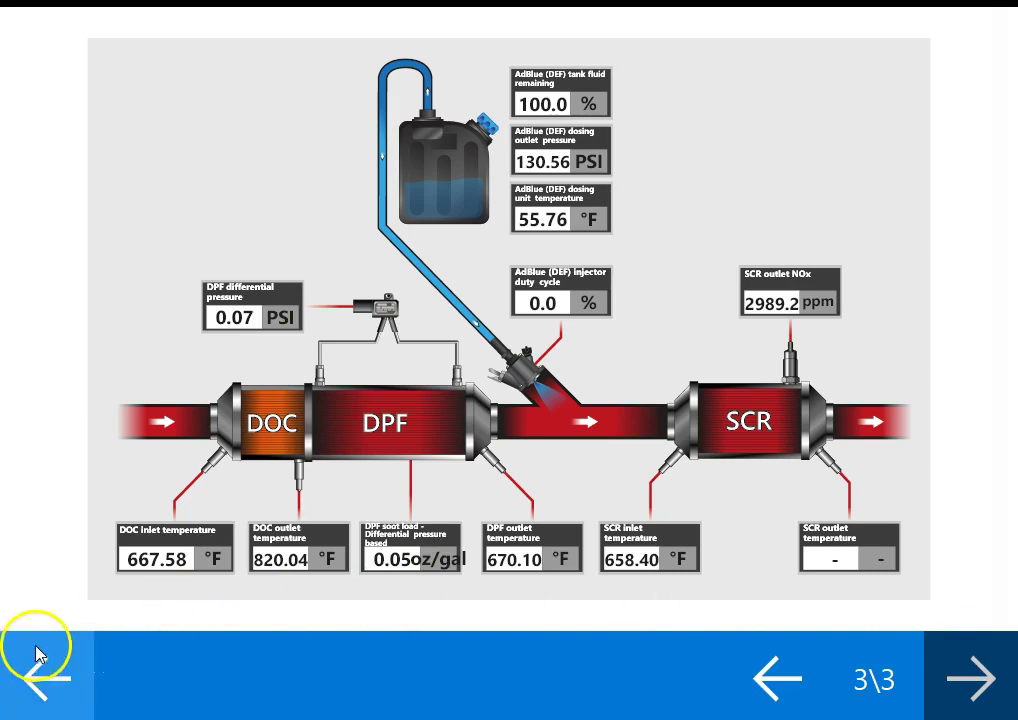
left_click(43, 650)
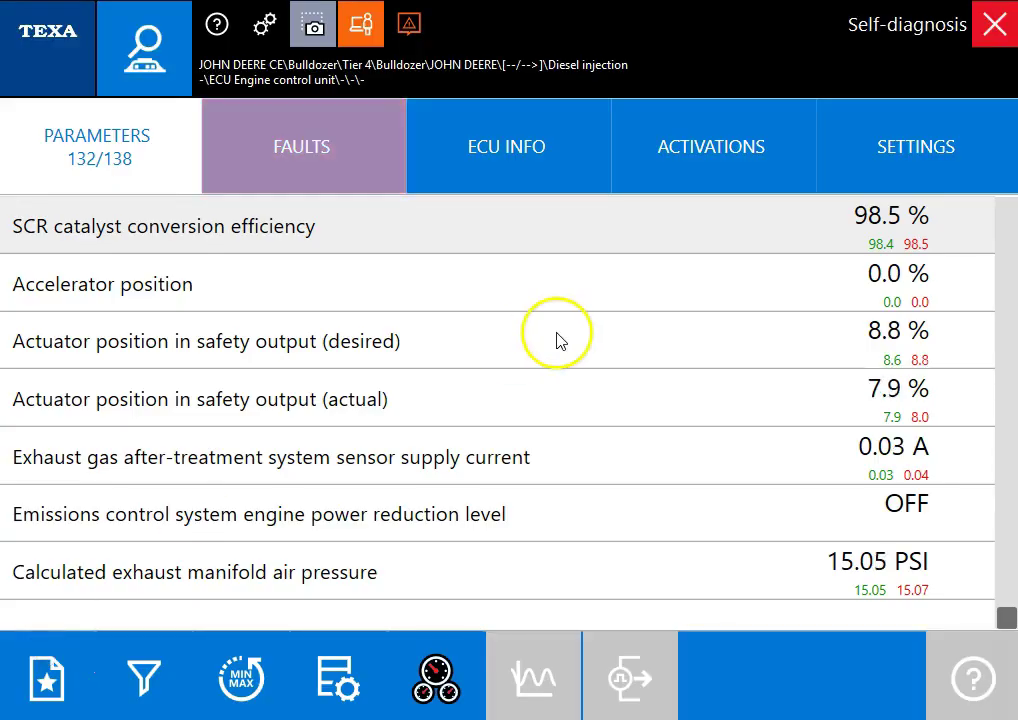
Launch the Cylinder cut-off activation and confirm its standstill, idling and coolant temperature conditions
left_click(672, 181)
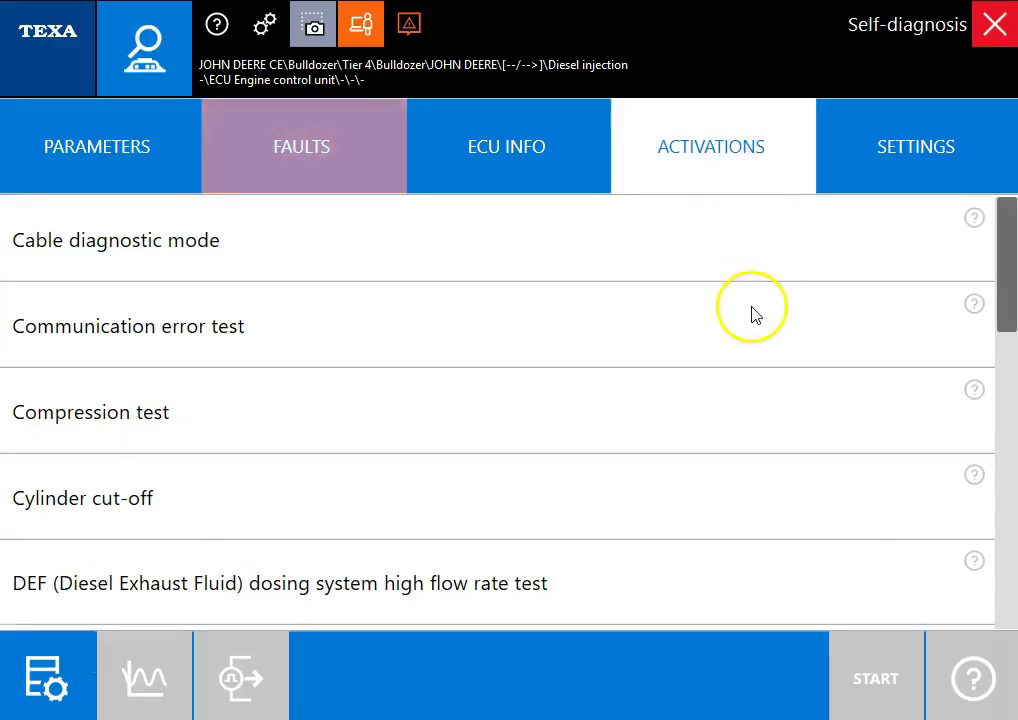
left_click(701, 484)
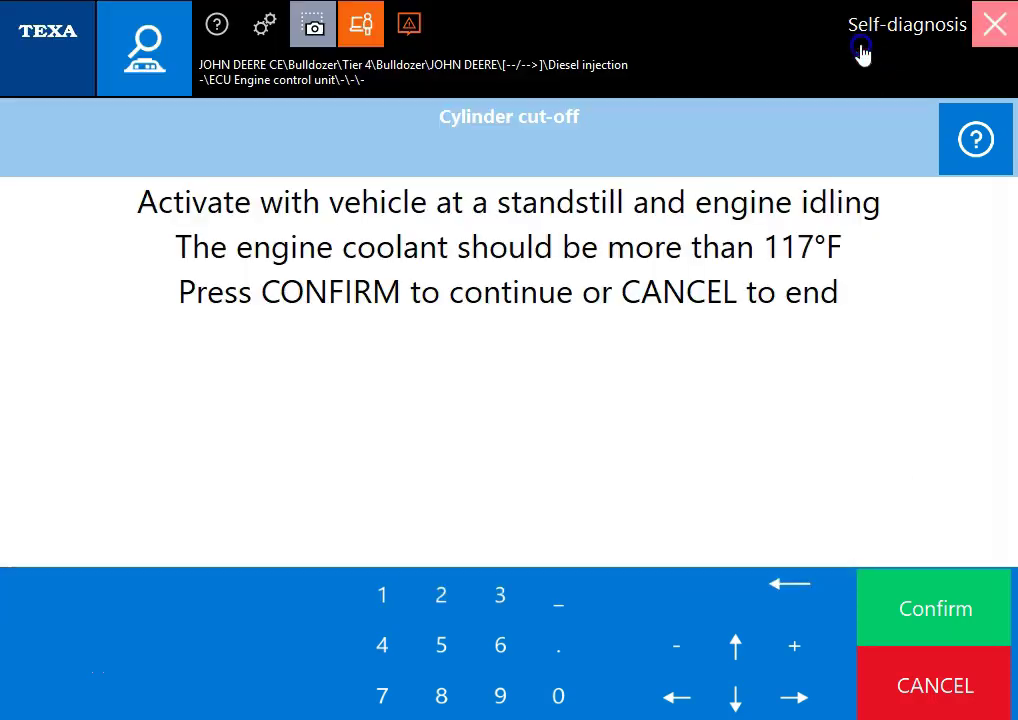
left_click(900, 590)
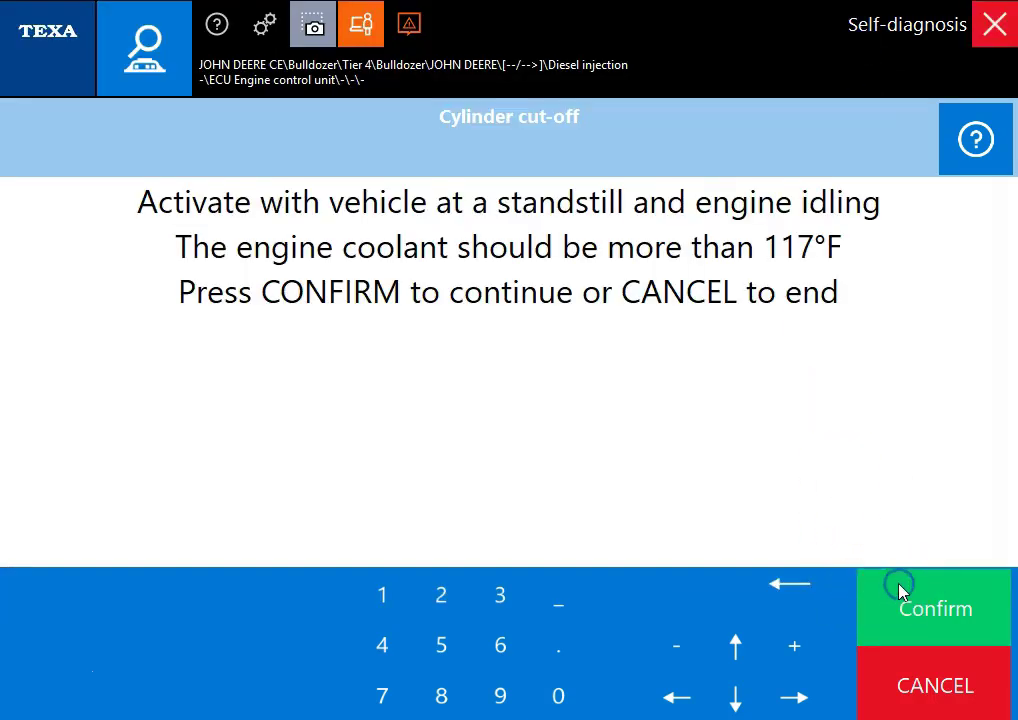
left_click(900, 590)
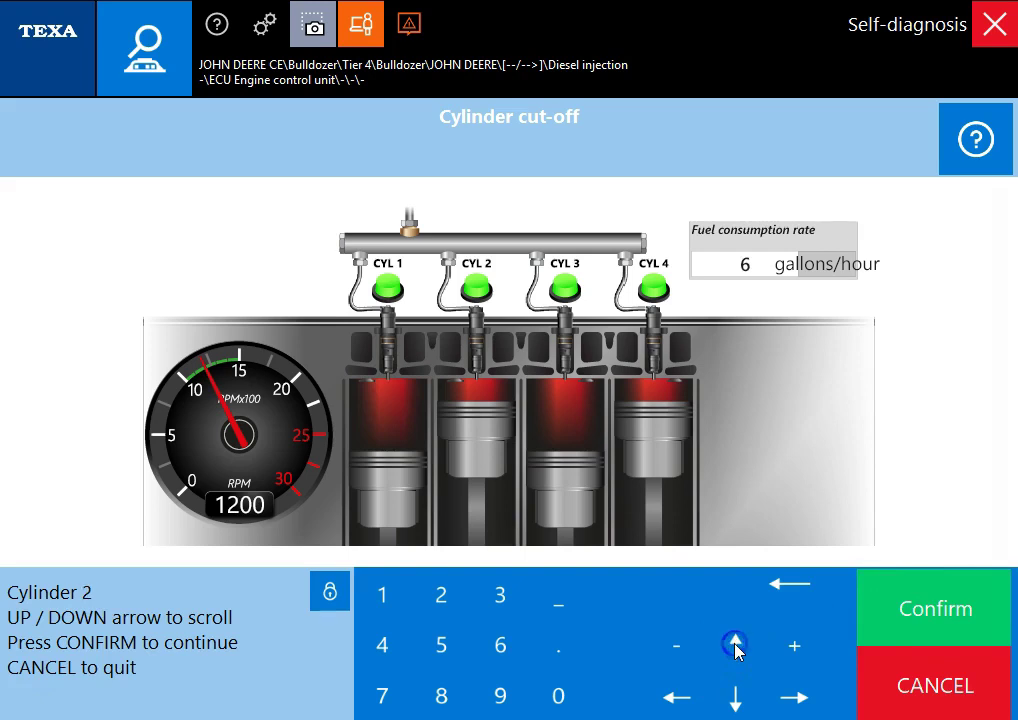
Disengage cylinders 2, 3 and 4 one at a time, and end the cut-off test
left_click(960, 599)
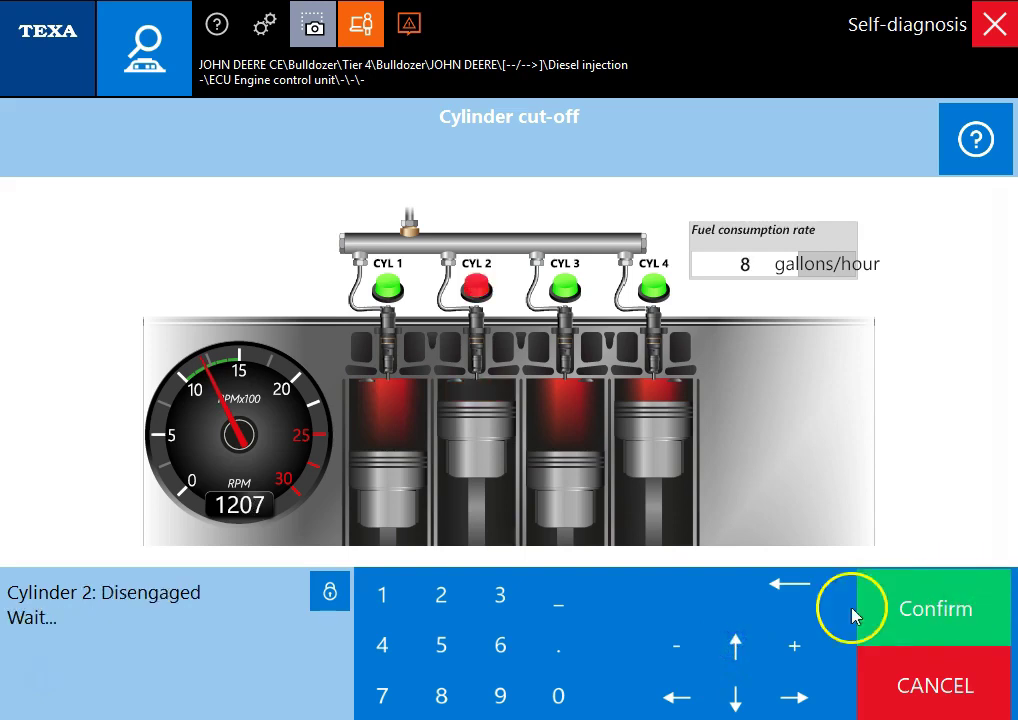
left_click(736, 645)
left_click(920, 609)
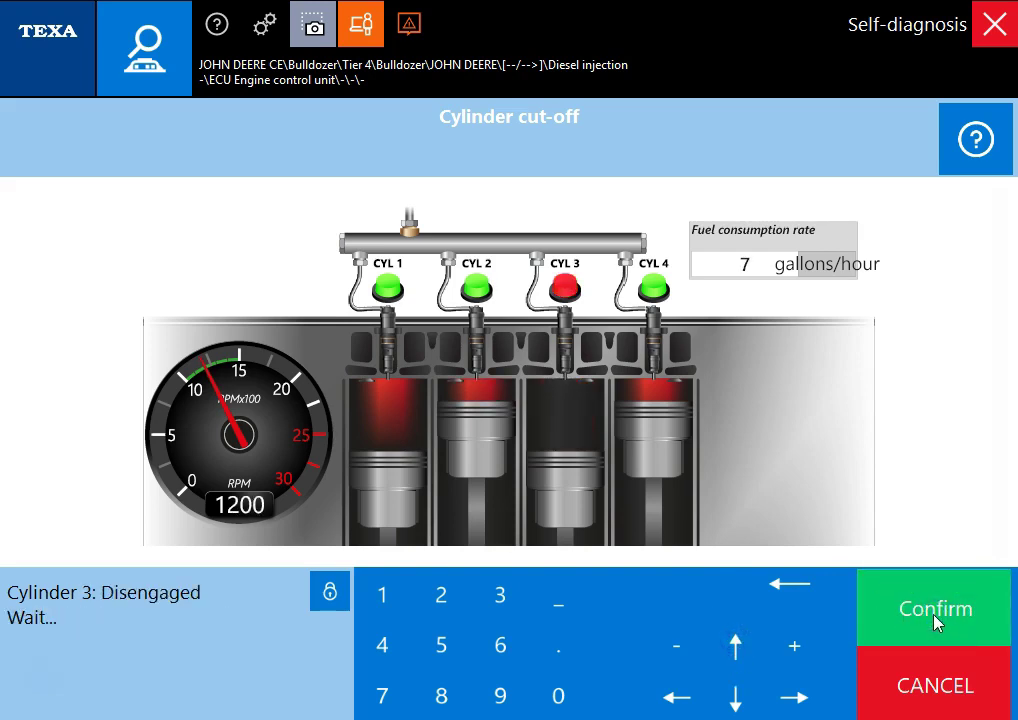
left_click(734, 645)
left_click(988, 604)
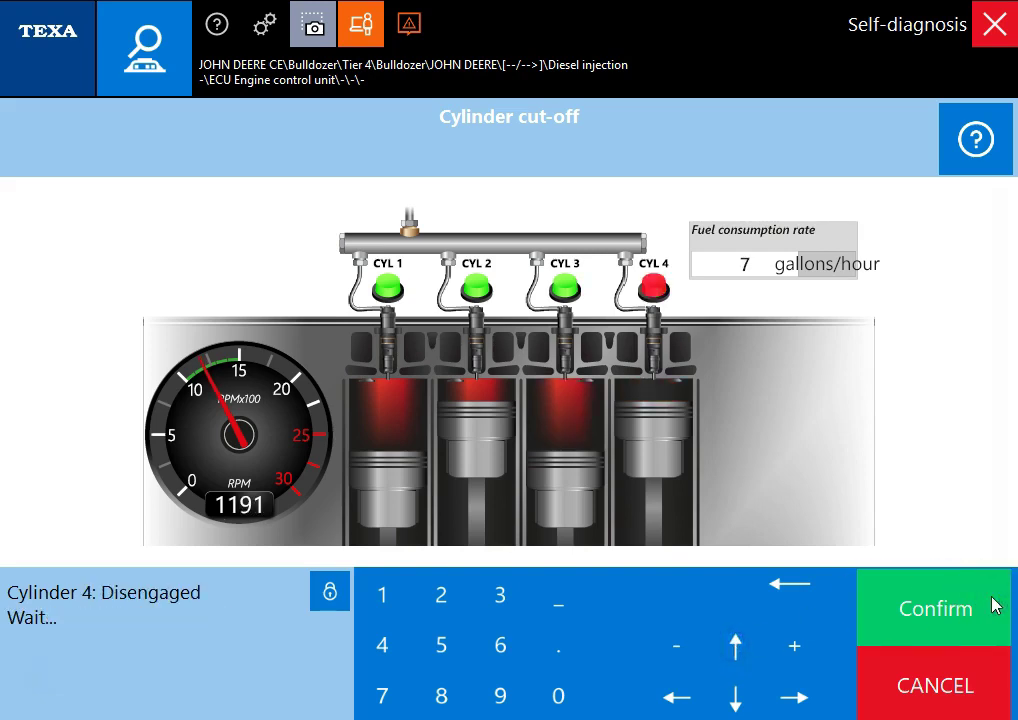
left_click(975, 630)
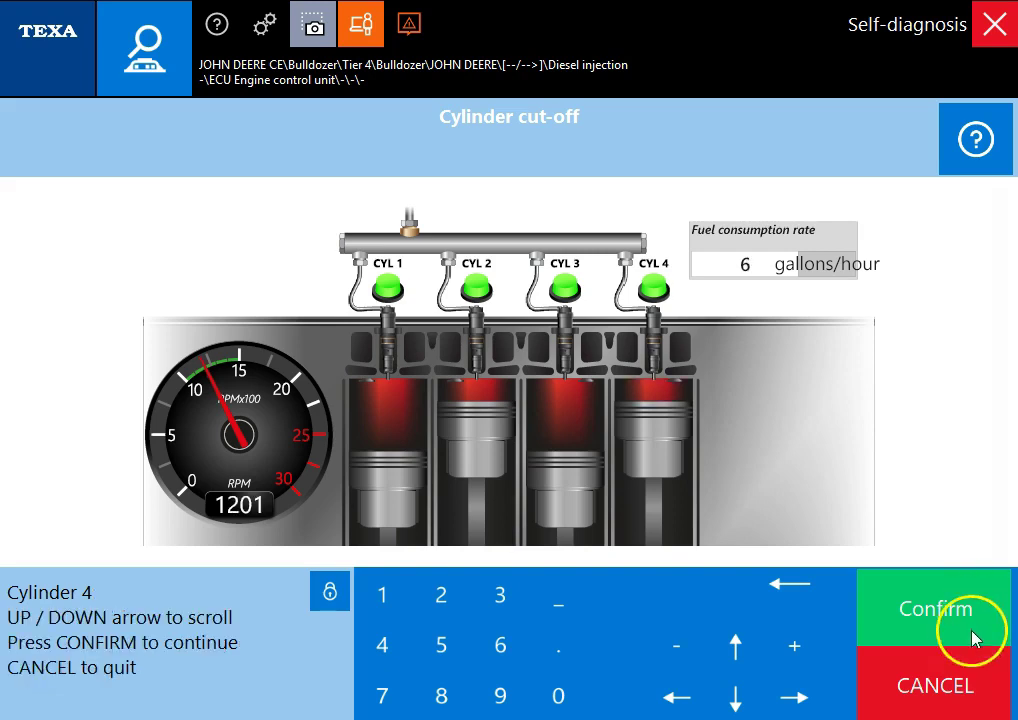
left_click(954, 680)
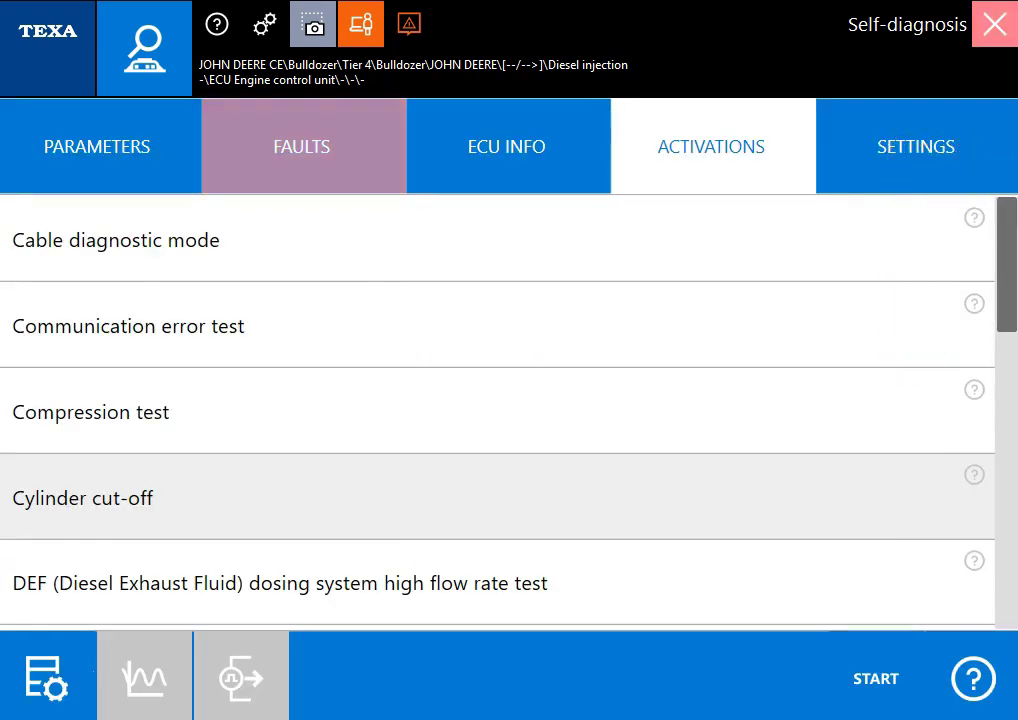
Start the DPF service regeneration, dismiss its help text and confirm the preparation conditions
left_click_drag(1011, 220, 1008, 531)
left_click(915, 164)
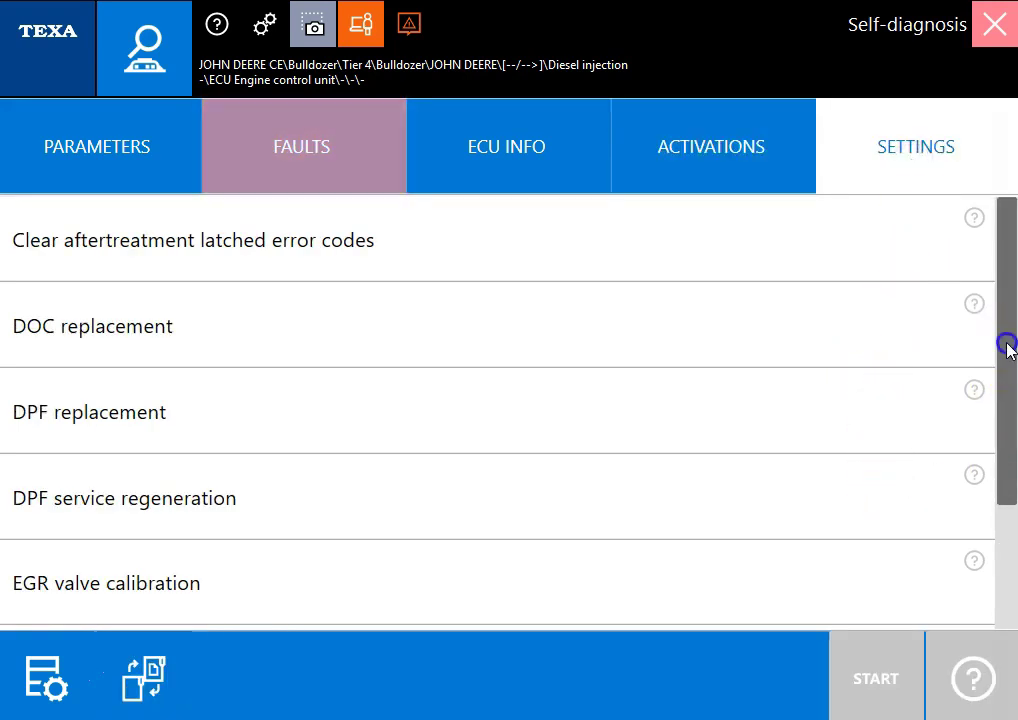
left_click_drag(1007, 344, 1007, 533)
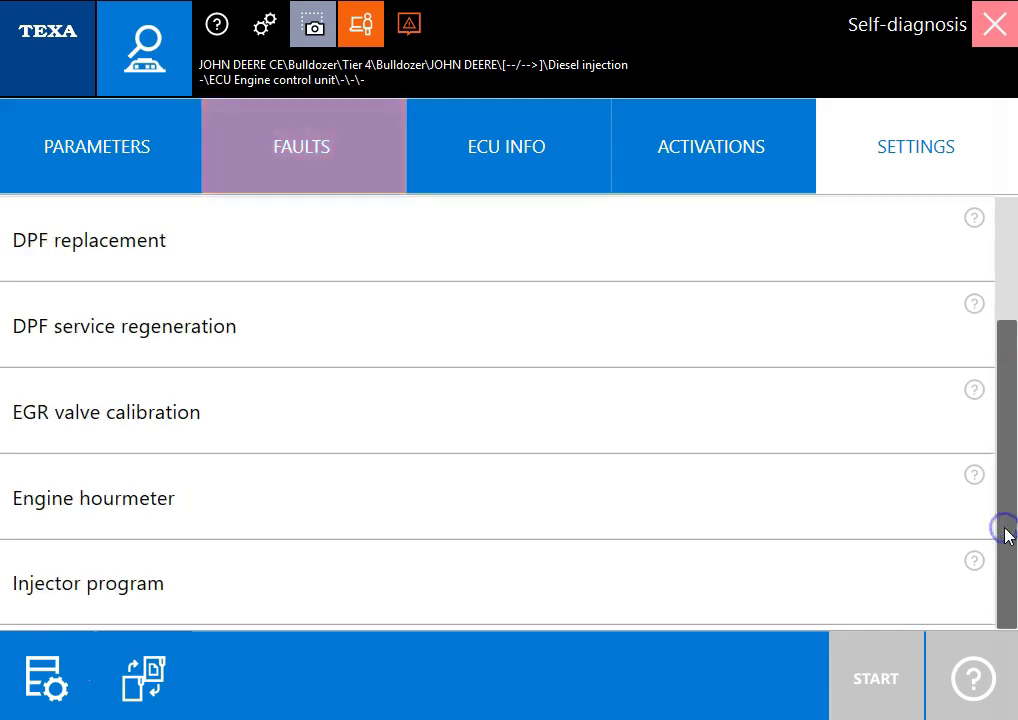
left_click(779, 358)
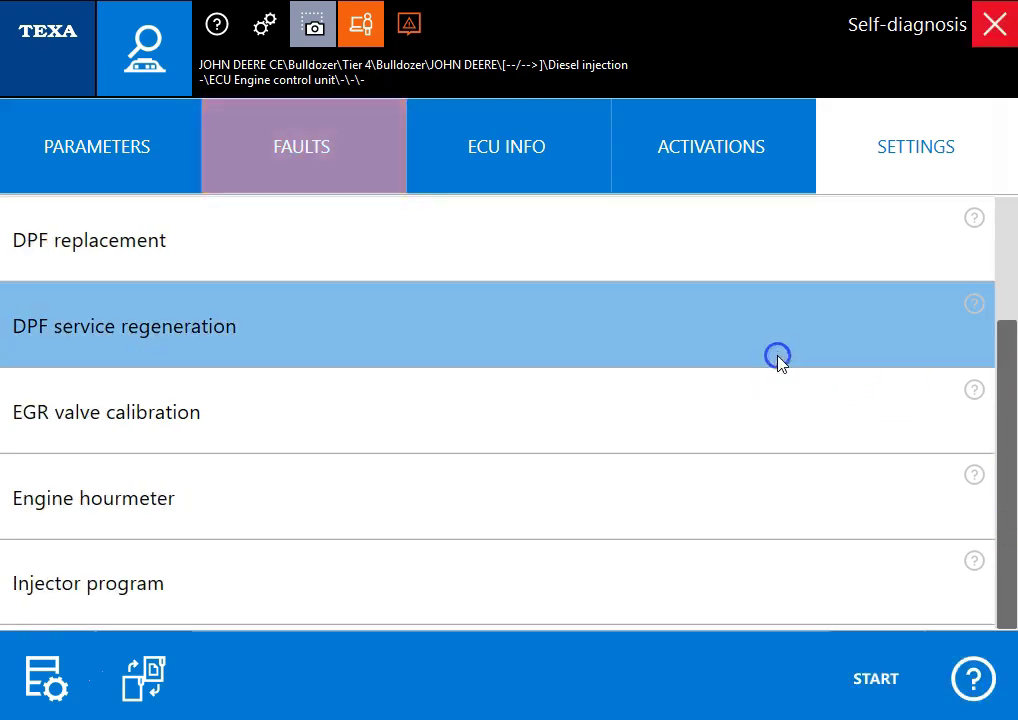
left_click(875, 672)
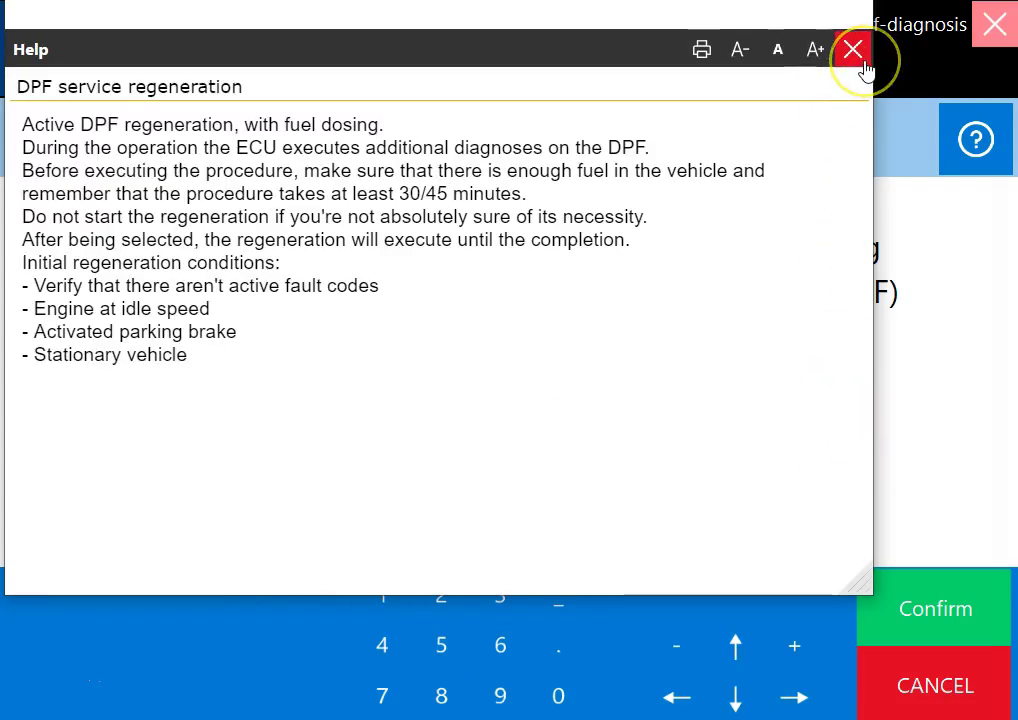
left_click(856, 52)
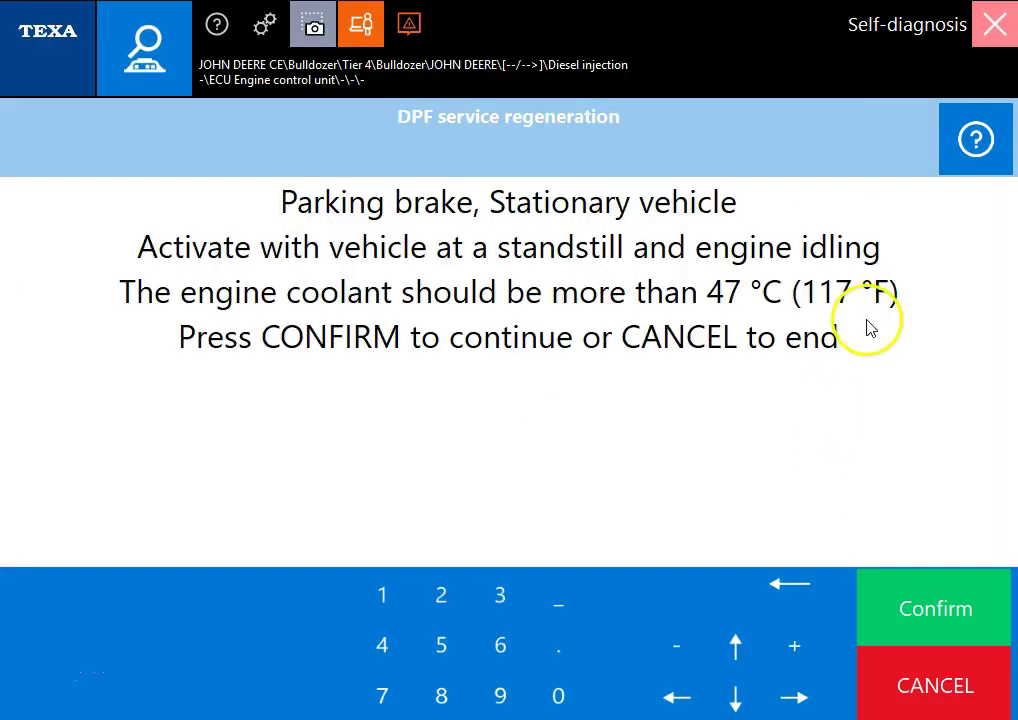
left_click(922, 612)
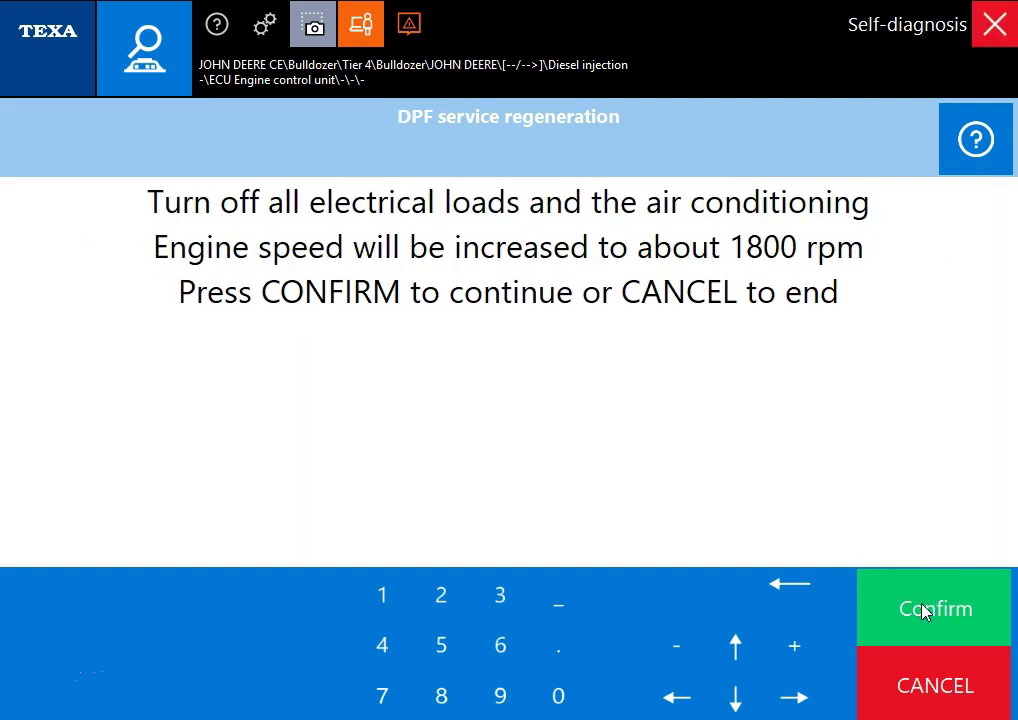
left_click(922, 610)
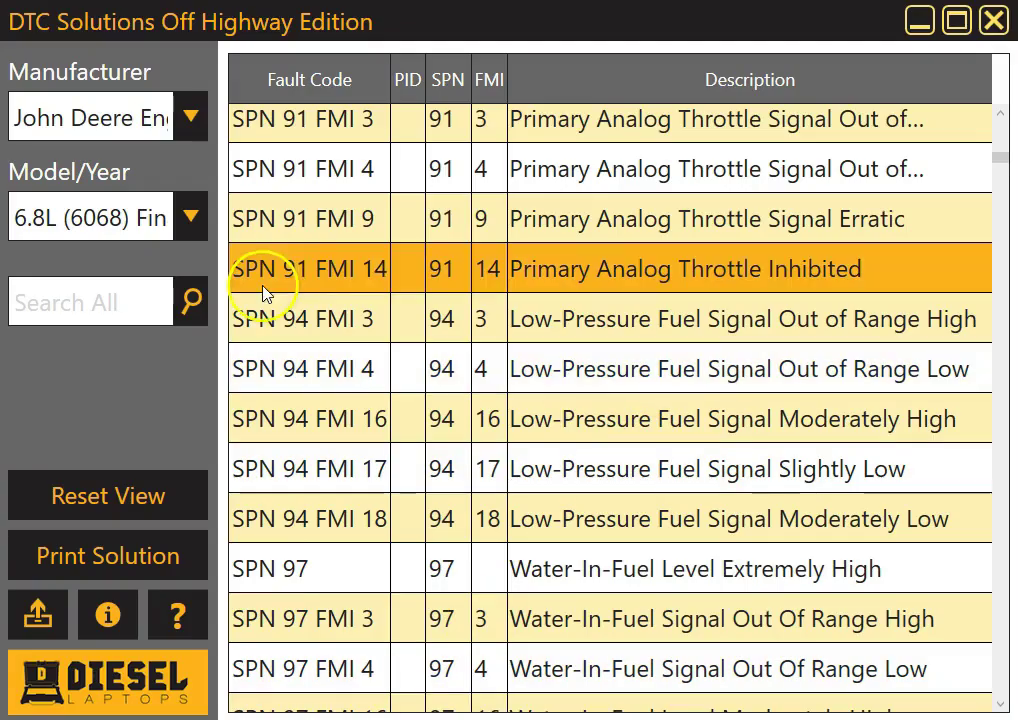
left_click(190, 118)
left_click(196, 159)
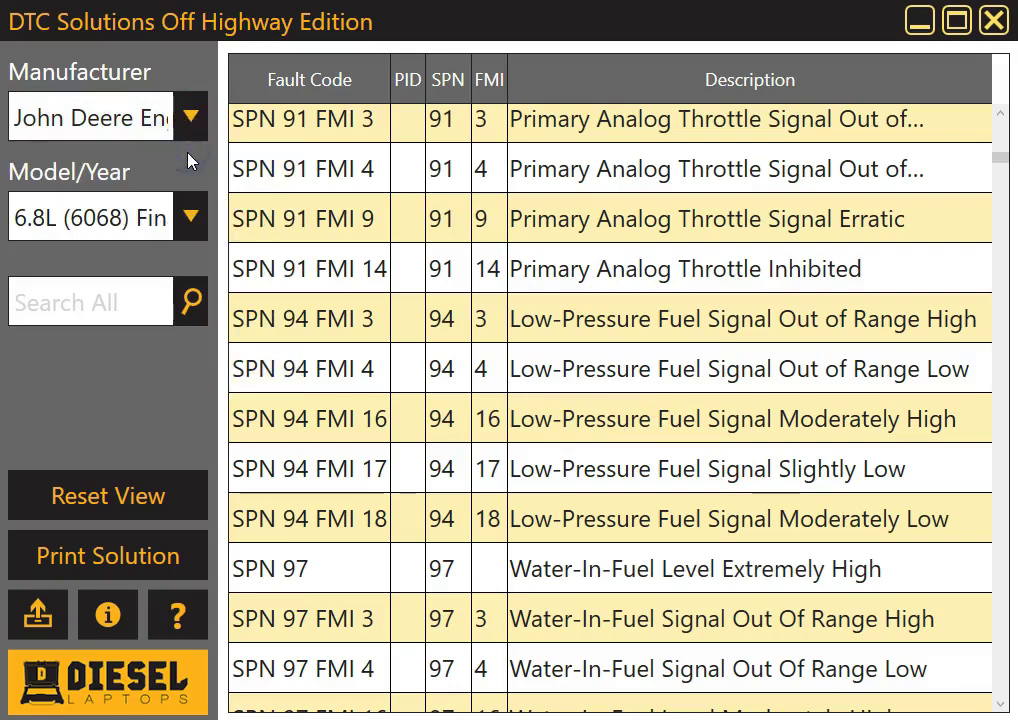
left_click(427, 268)
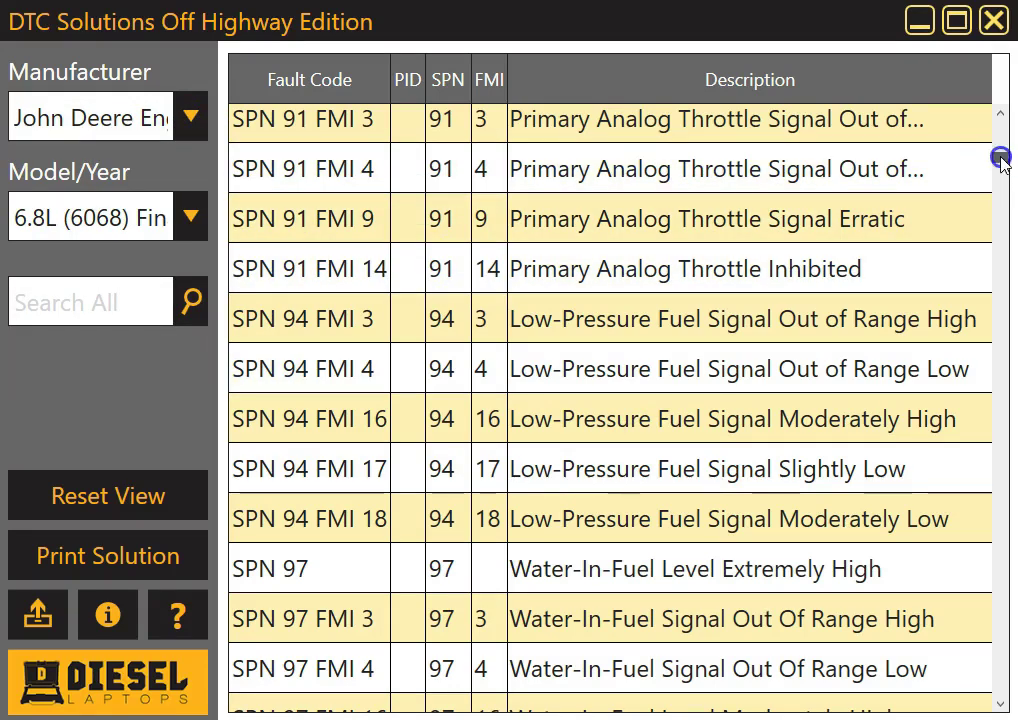
Open the solution for fault code SPN 101 FMI 16 and read through its diagnostic procedure and possible causes
left_click_drag(1000, 160, 1000, 182)
scroll(925, 225, "down", 5)
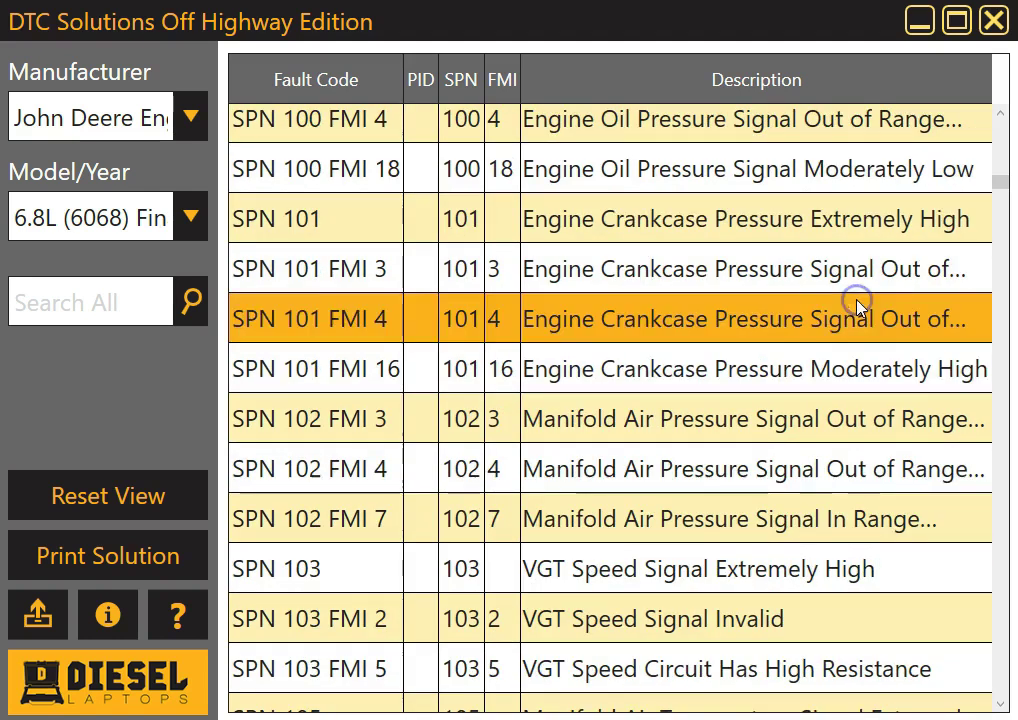
left_click(779, 363)
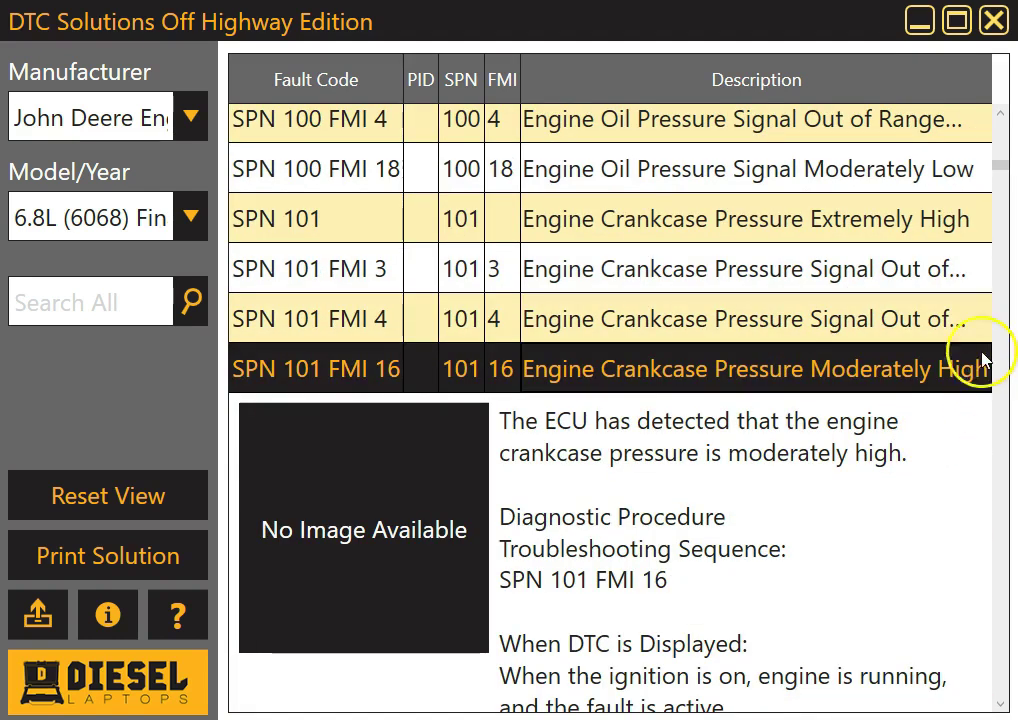
left_click(1003, 705)
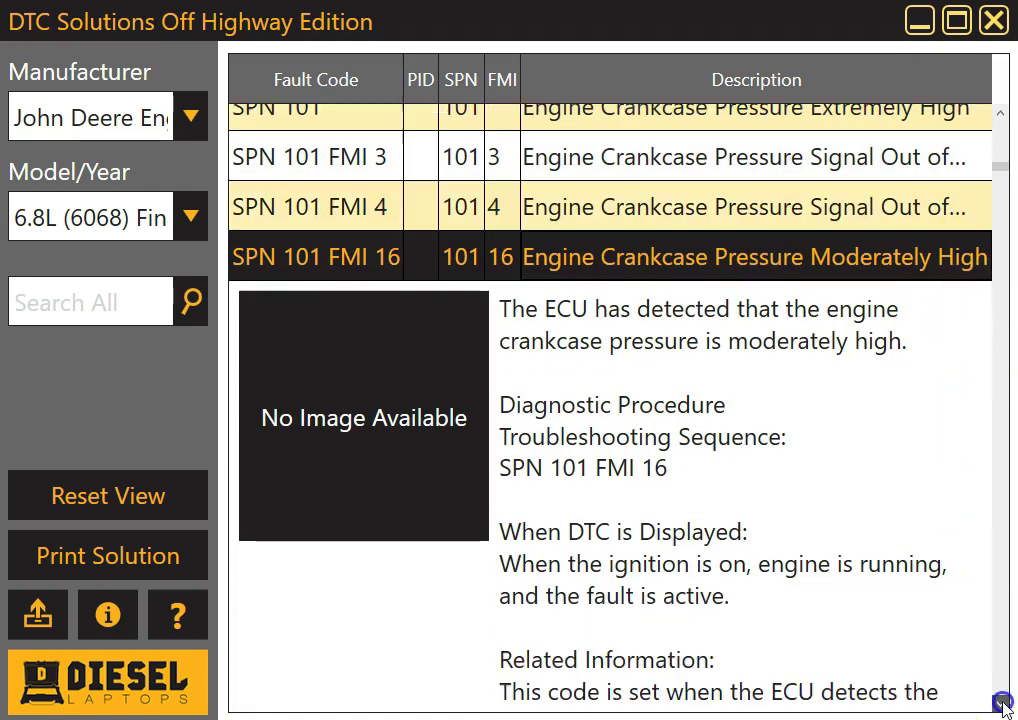
left_click_drag(1003, 705, 1003, 705)
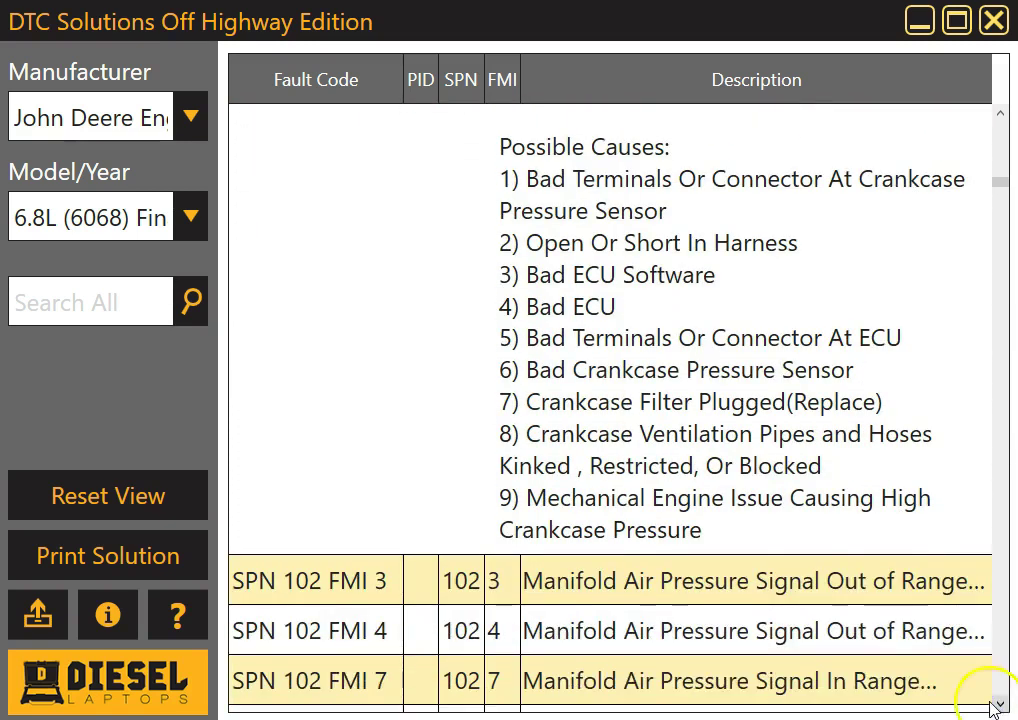